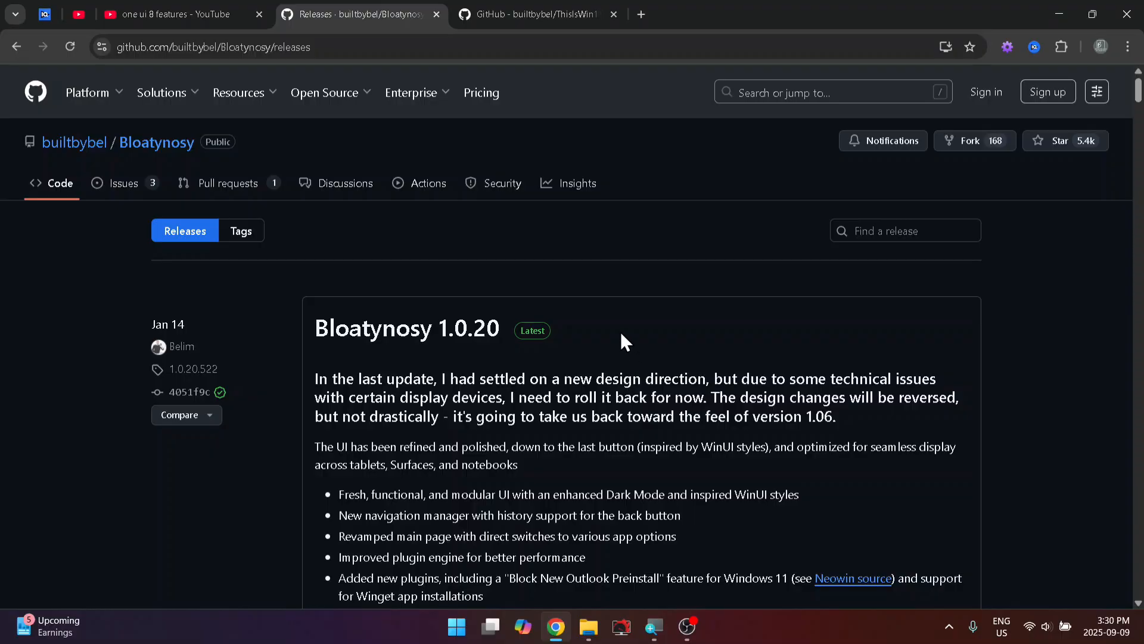
Download Bloatynosy.zip from the assets of the Bloatynosy 1.0.20 release on GitHub
{"action": "scroll", "coordinate": [622, 334], "scroll_direction": "down", "scroll_amount": 13}
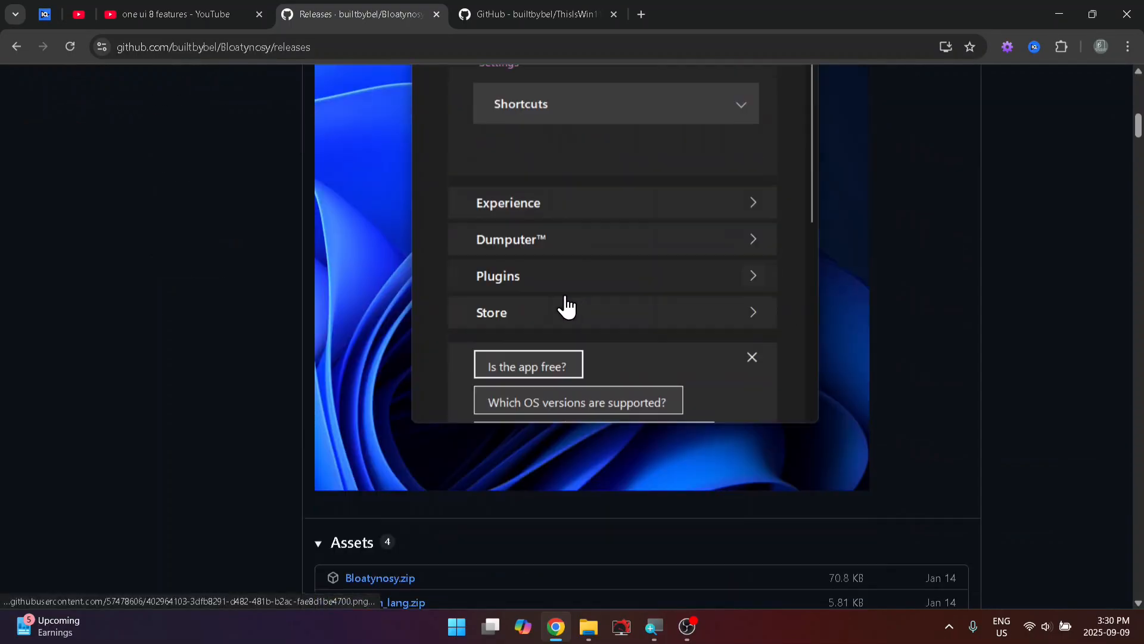
{"action": "scroll", "coordinate": [567, 307], "scroll_direction": "down", "scroll_amount": 6}
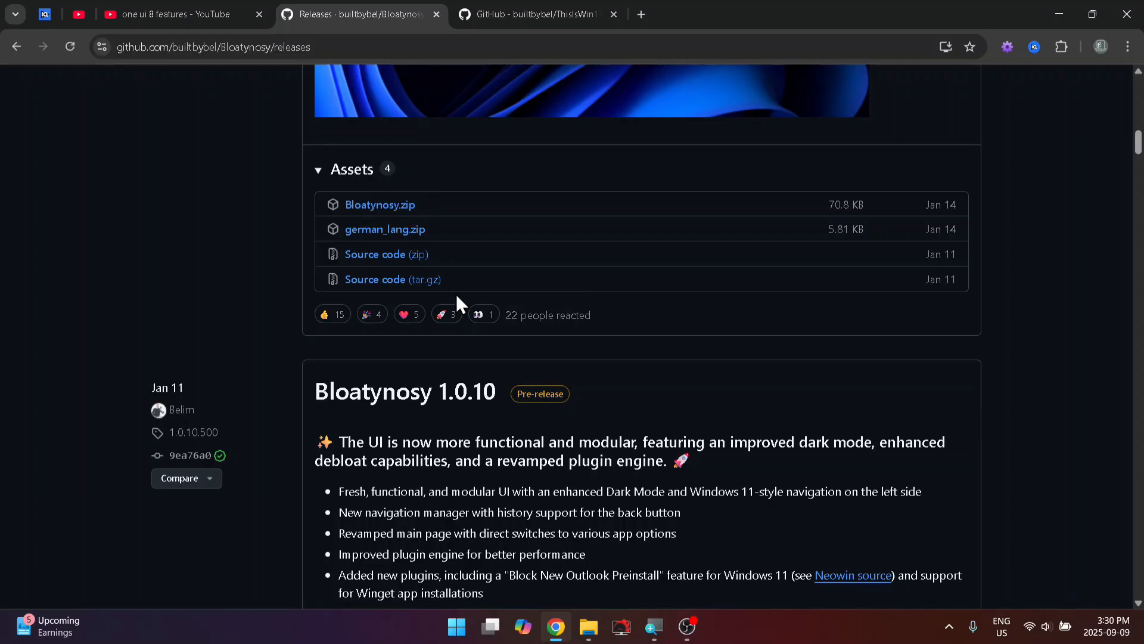
{"action": "left_click", "coordinate": [409, 211]}
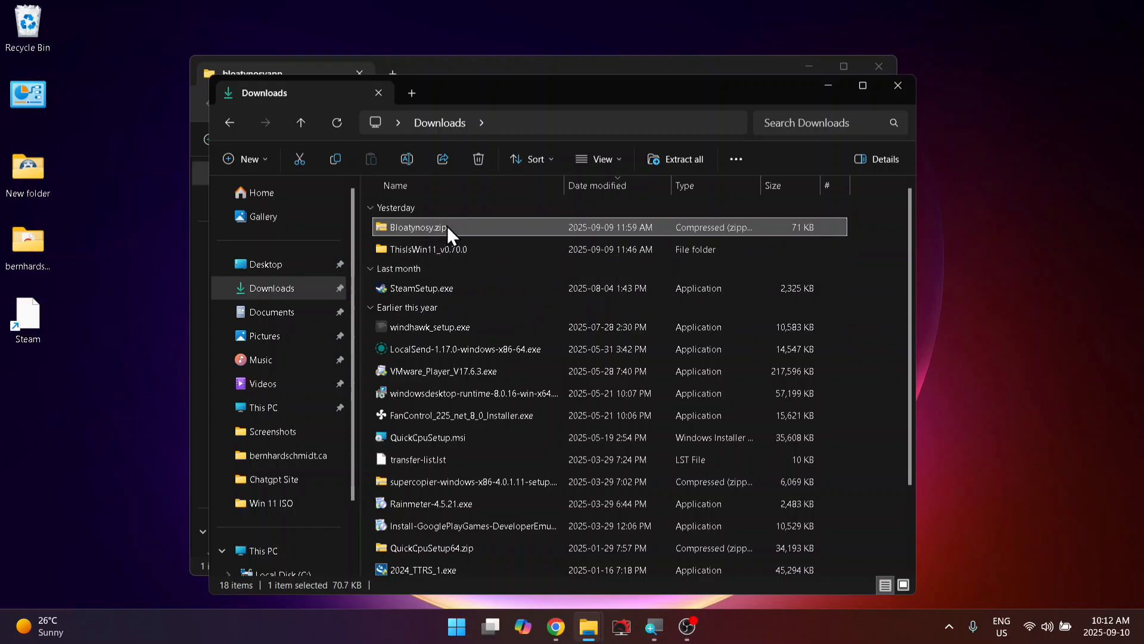
{"action": "double_click", "coordinate": [446, 226]}
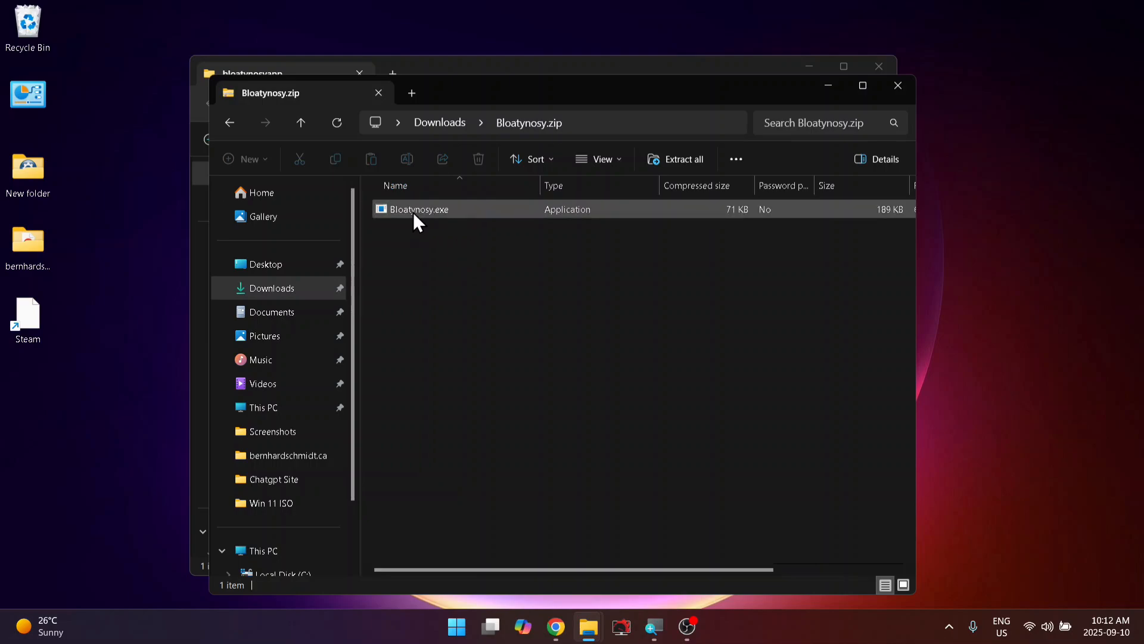
{"action": "left_click", "coordinate": [229, 123]}
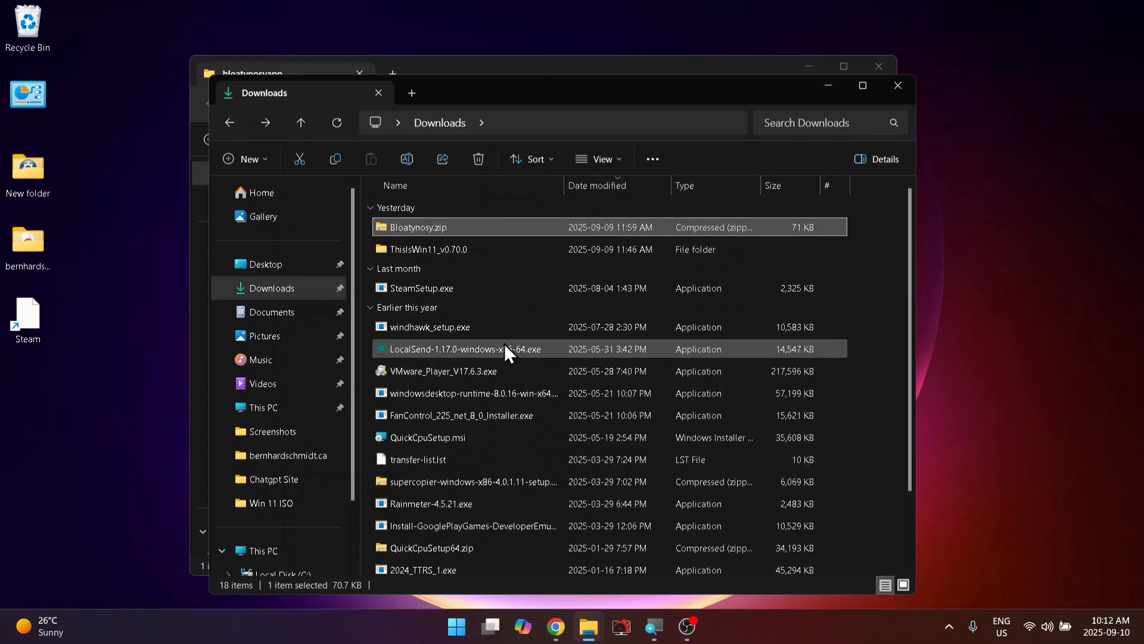
{"action": "right_click", "coordinate": [447, 227]}
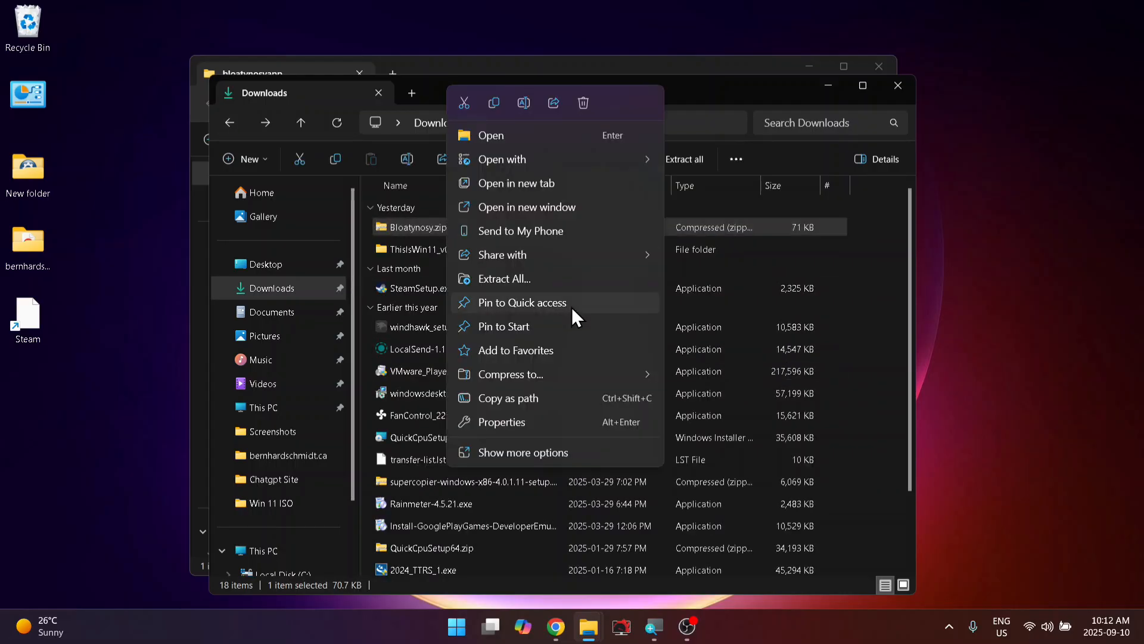
{"action": "left_click", "coordinate": [538, 284]}
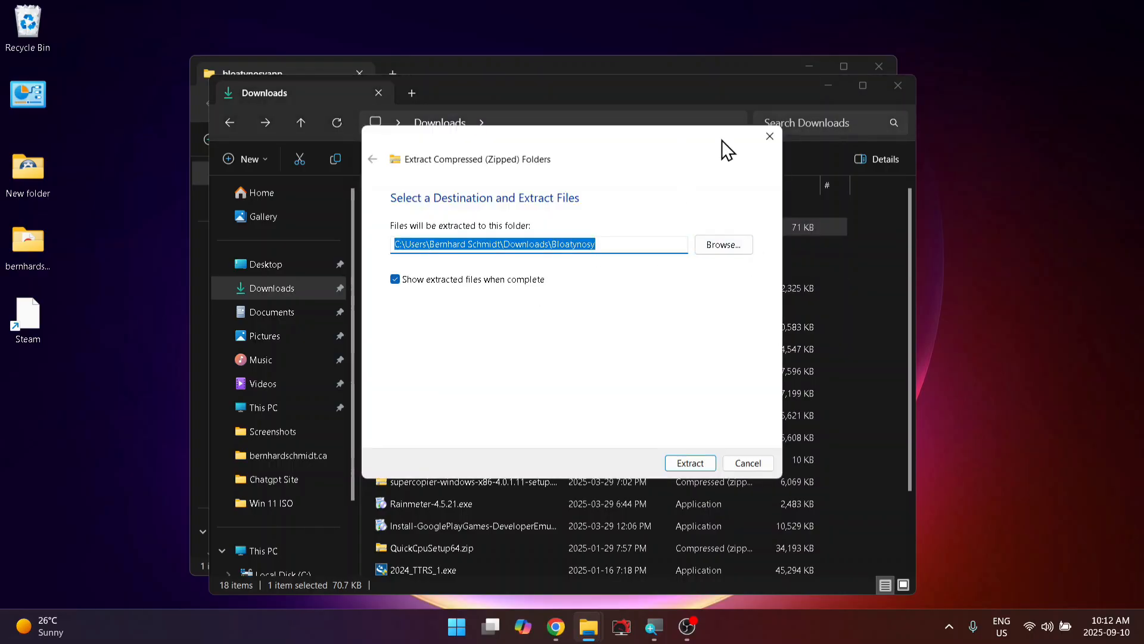
{"action": "left_click", "coordinate": [770, 139]}
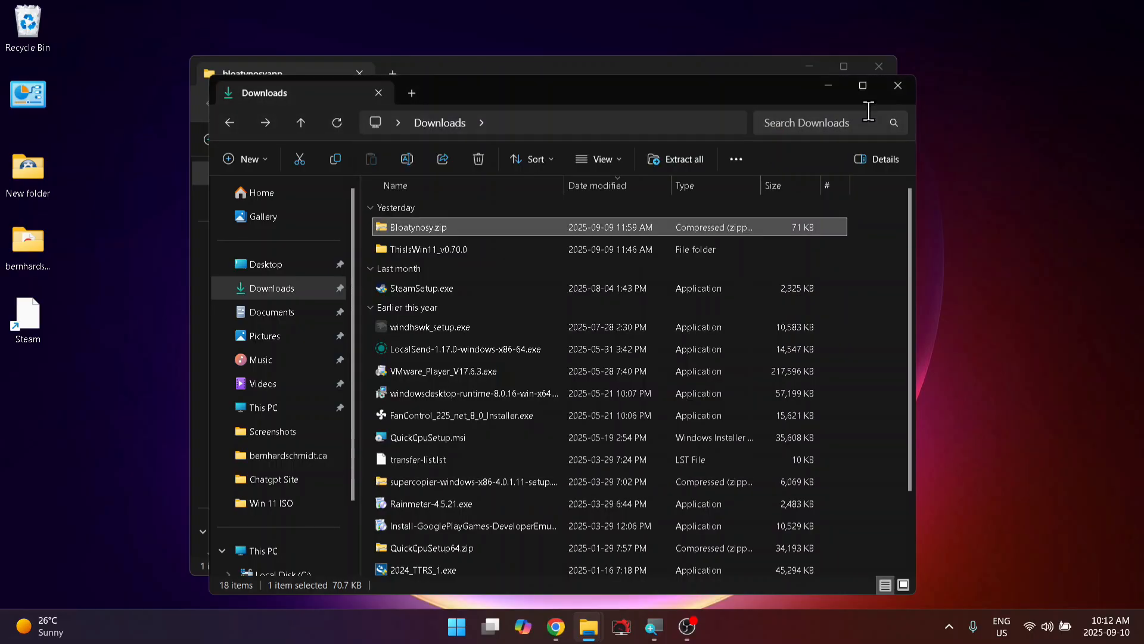
Close the Downloads window and run Bloatynosy.exe from the bloatynosyapp folder as administrator
{"action": "left_click", "coordinate": [906, 92]}
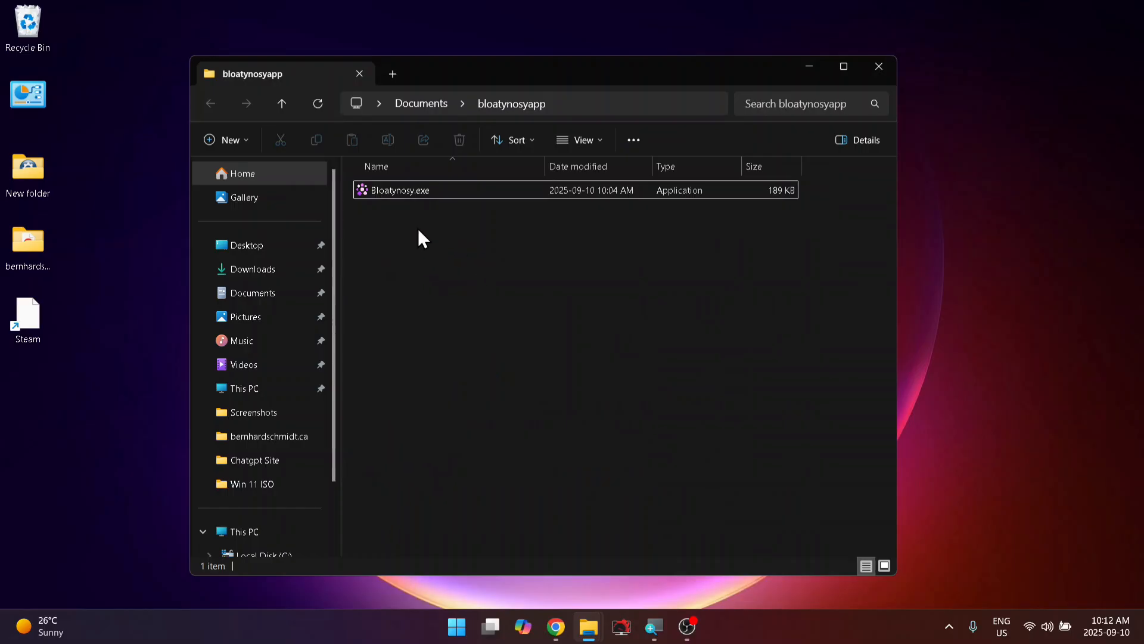
{"action": "left_click", "coordinate": [413, 190]}
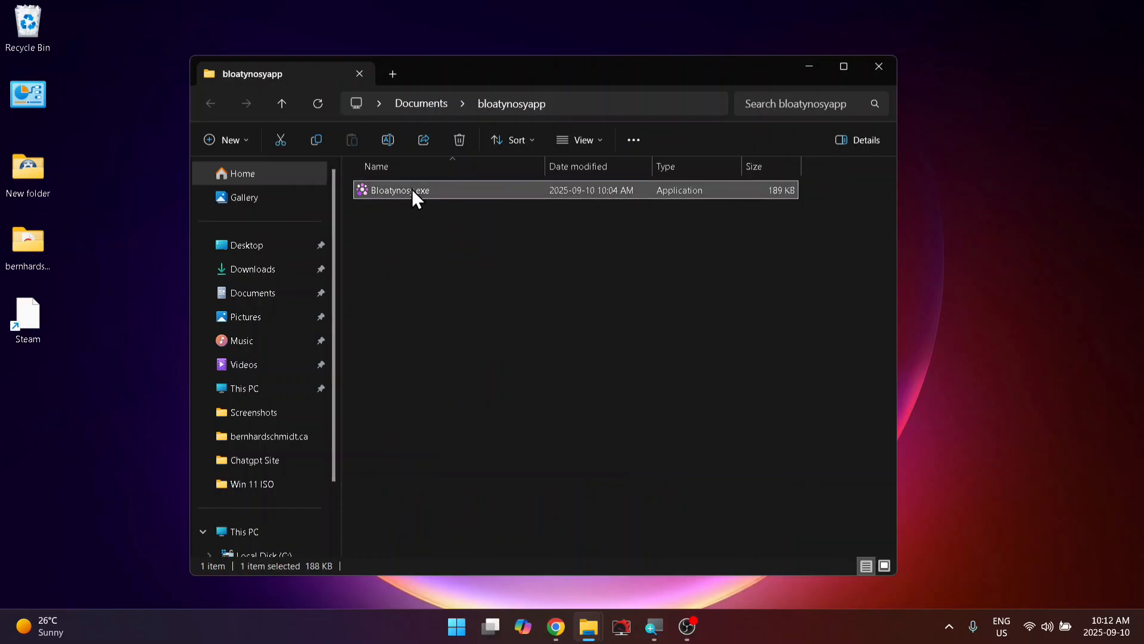
{"action": "right_click", "coordinate": [413, 190]}
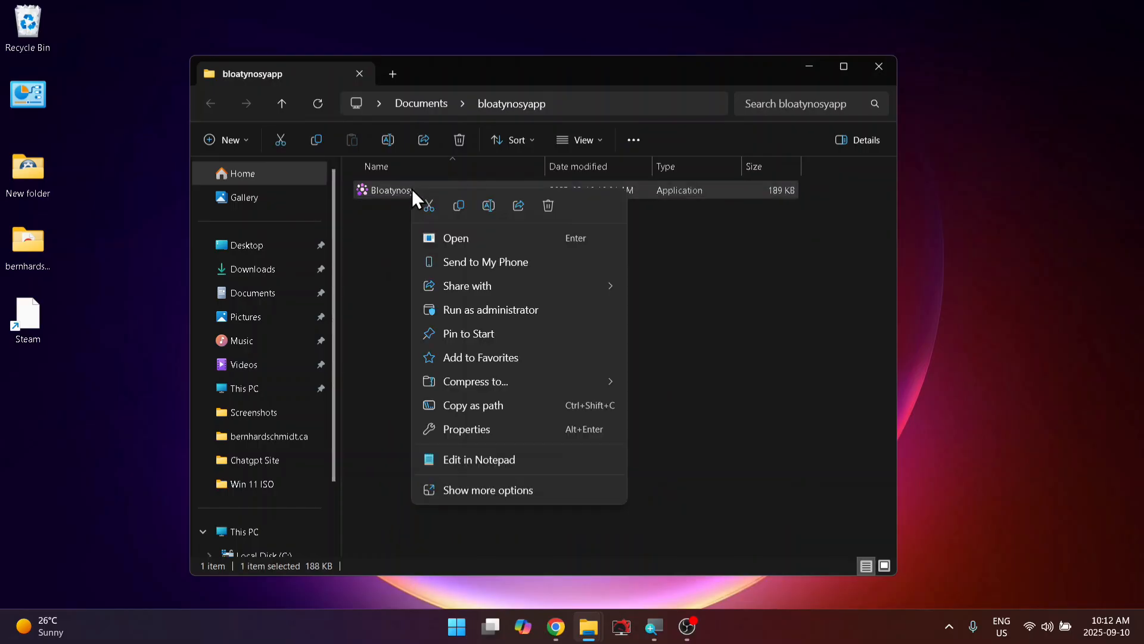
{"action": "left_click", "coordinate": [473, 318]}
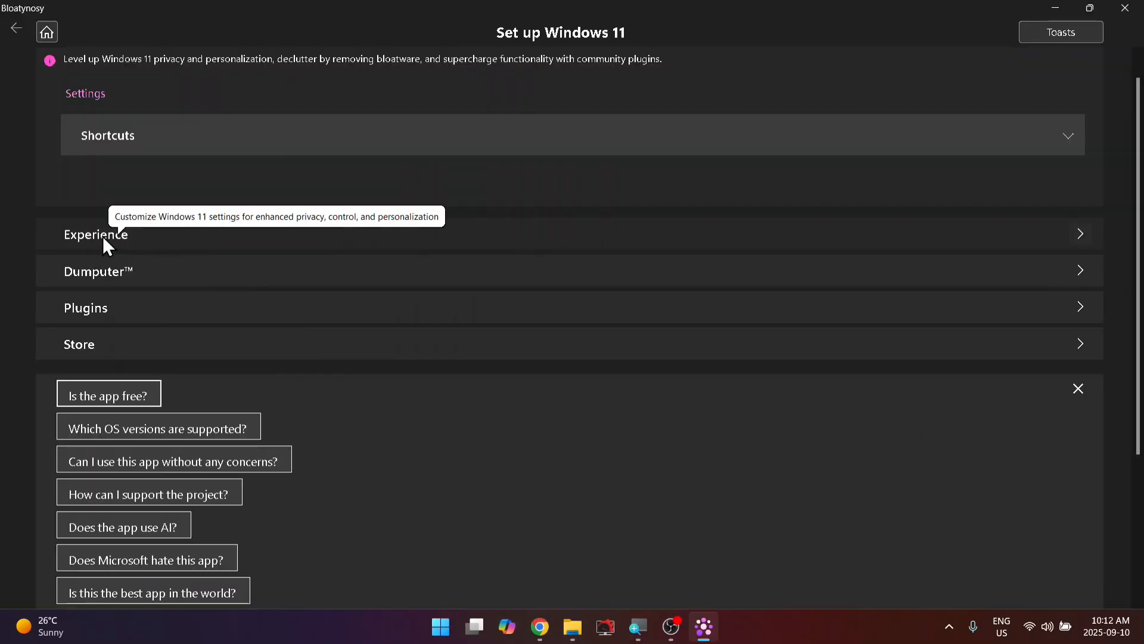
Filter the Experience settings by Privacy and enable "Turn off Telemetry data collection"
{"action": "left_click", "coordinate": [103, 236]}
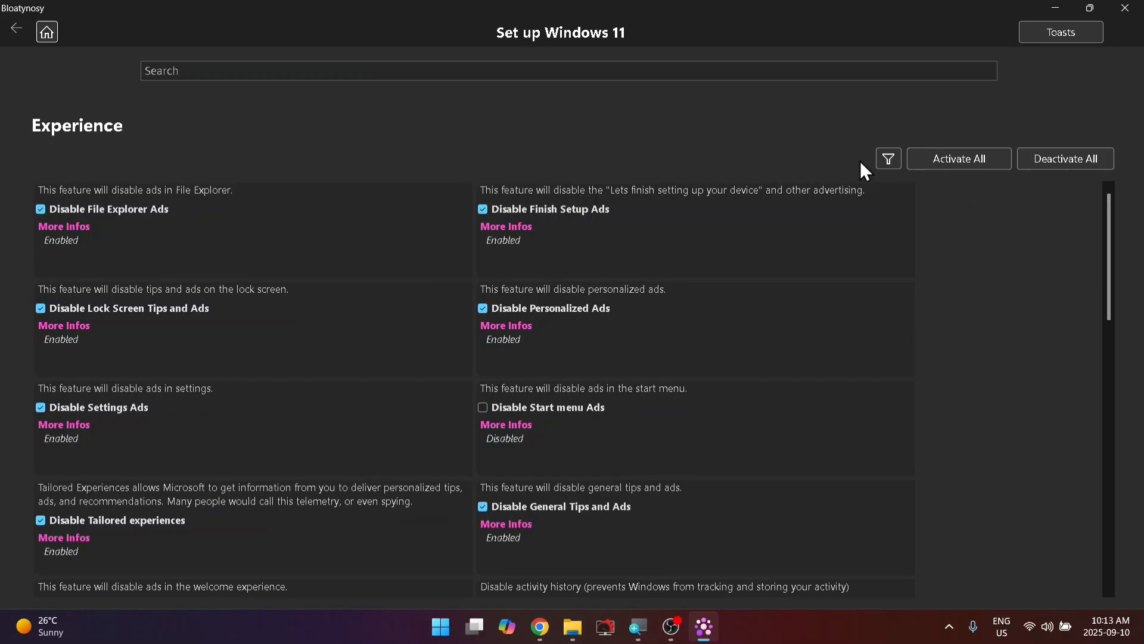
{"action": "left_click", "coordinate": [886, 160]}
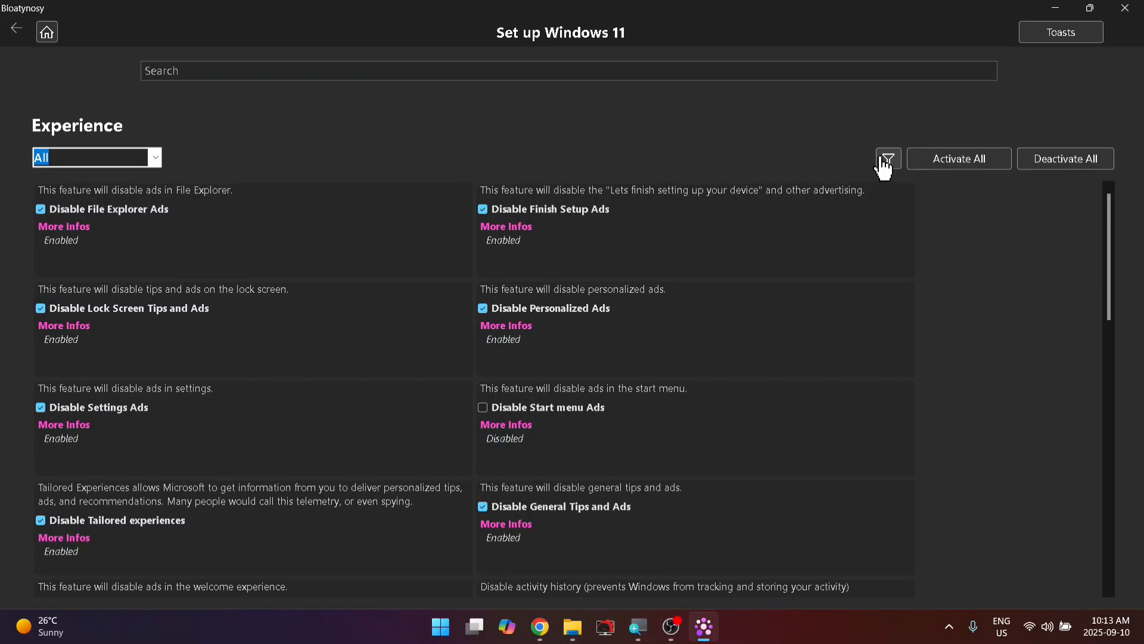
{"action": "left_click", "coordinate": [156, 157]}
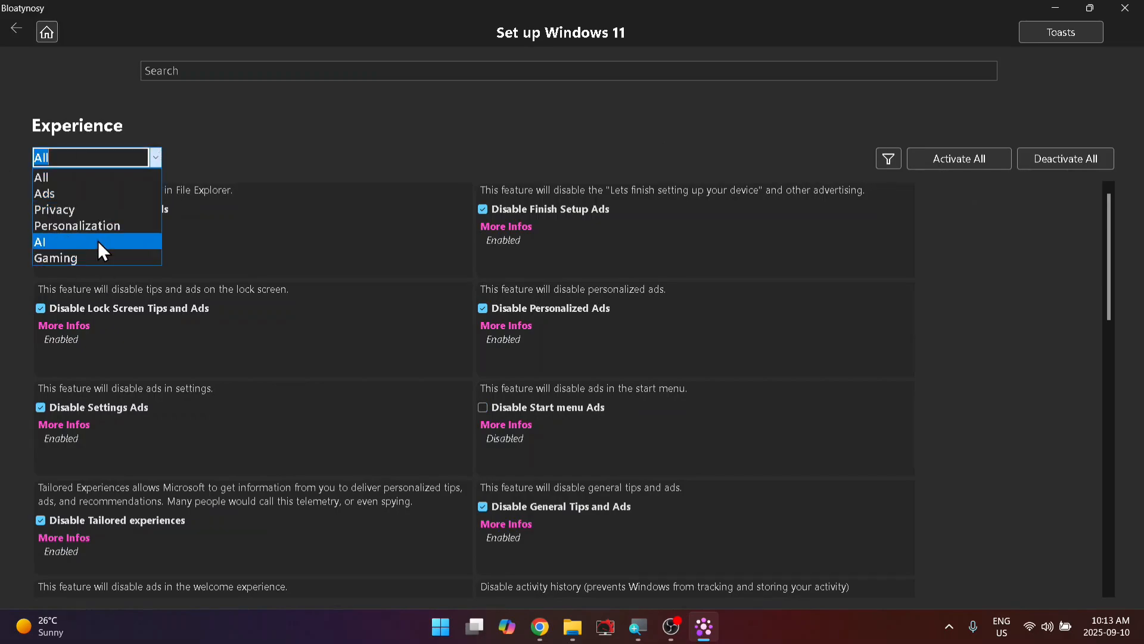
{"action": "left_click", "coordinate": [84, 209]}
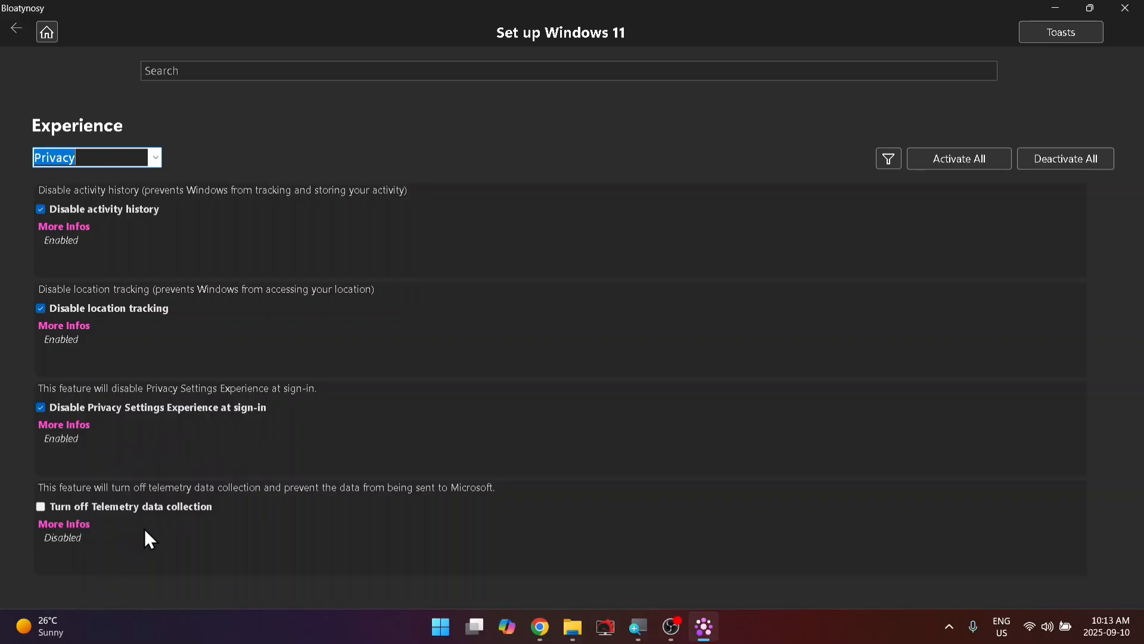
{"action": "left_click", "coordinate": [40, 507]}
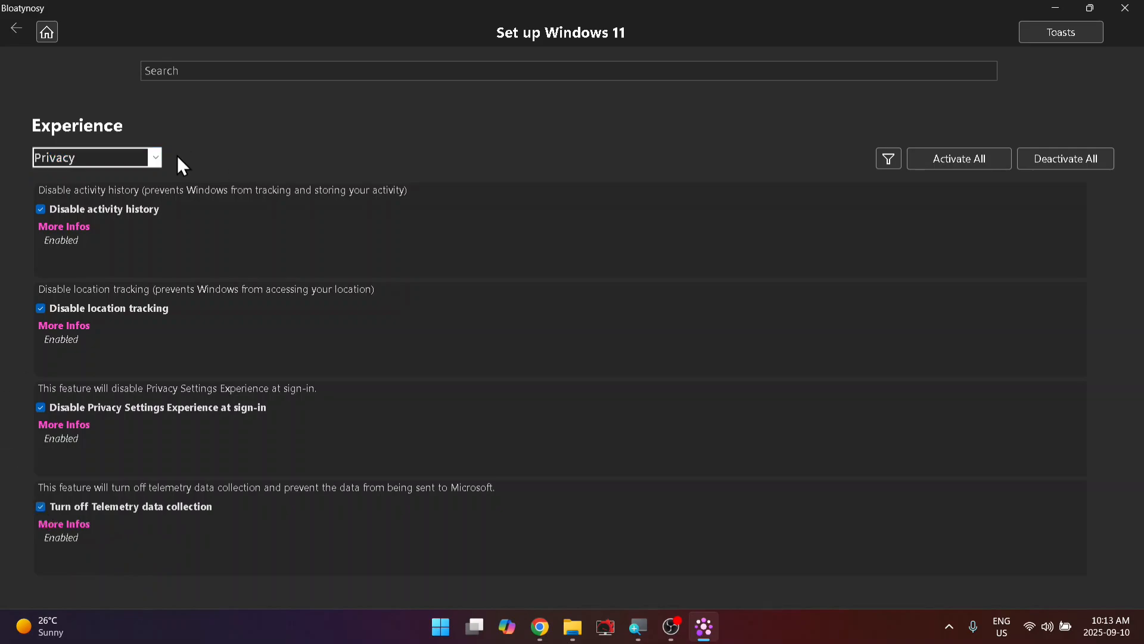
Filter the Experience settings by Personalization and uncheck "Don't use personalized lock screen"
{"action": "left_click", "coordinate": [156, 158]}
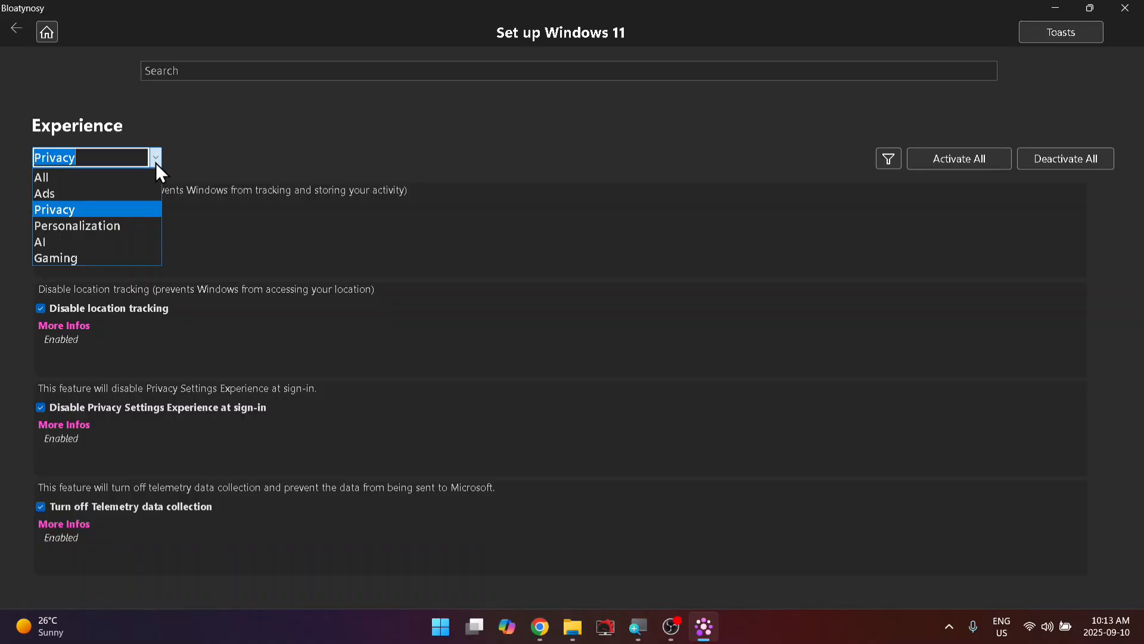
{"action": "left_click", "coordinate": [116, 228]}
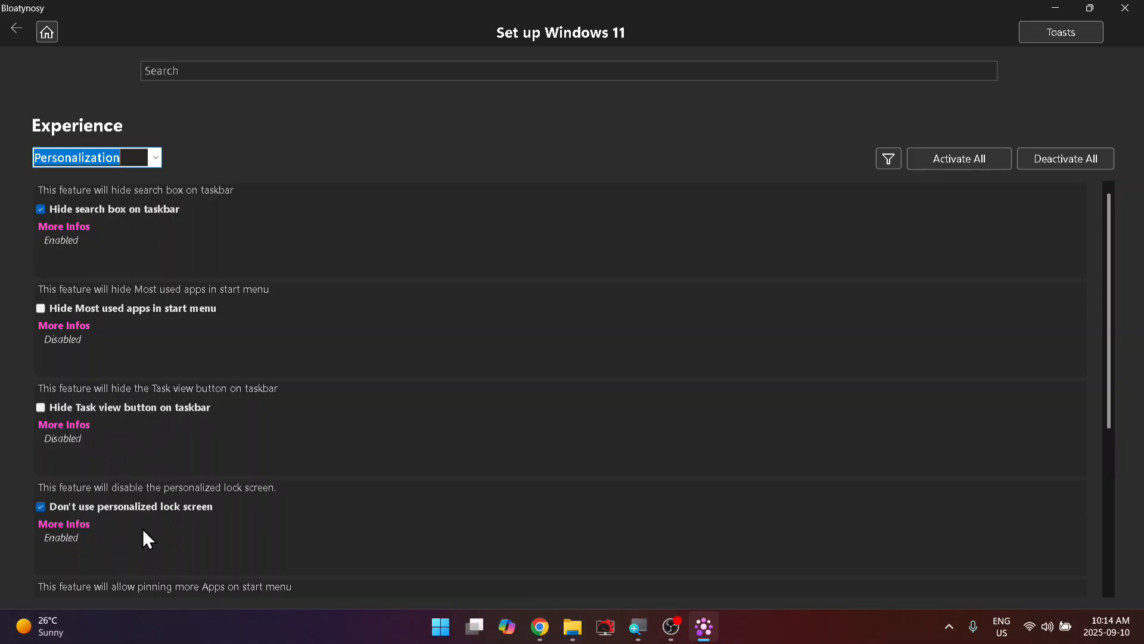
{"action": "left_click", "coordinate": [39, 507]}
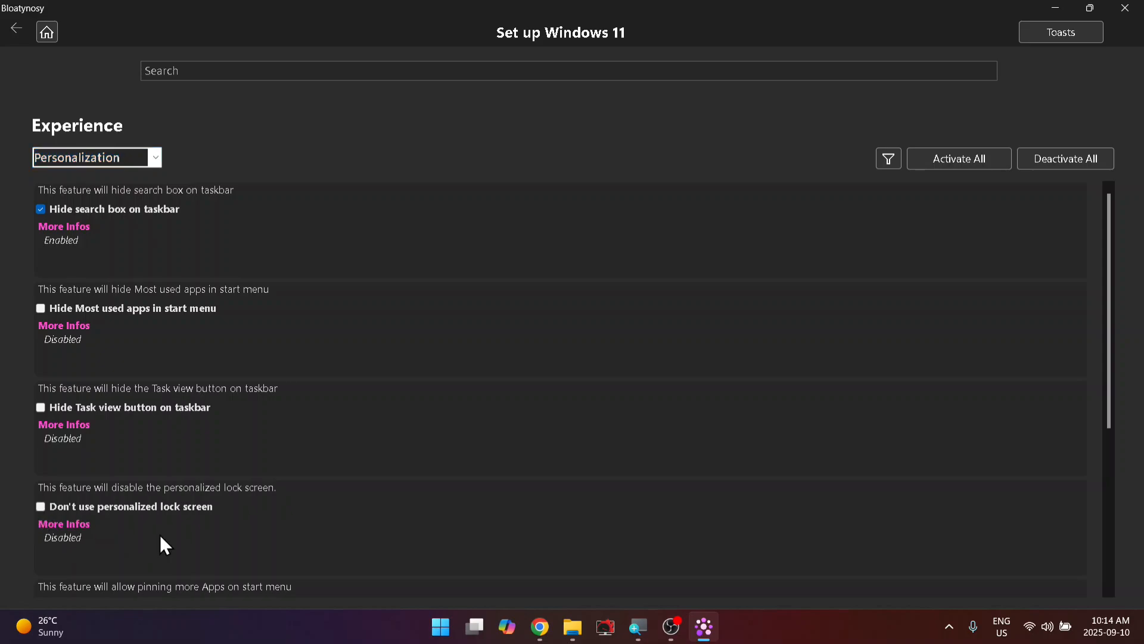
Try "Align Start button to left" and switch it back off, and enable "Show Full context menus in Windows 11"
{"action": "scroll", "coordinate": [108, 417], "scroll_direction": "down", "scroll_amount": 5}
{"action": "left_click", "coordinate": [89, 328]}
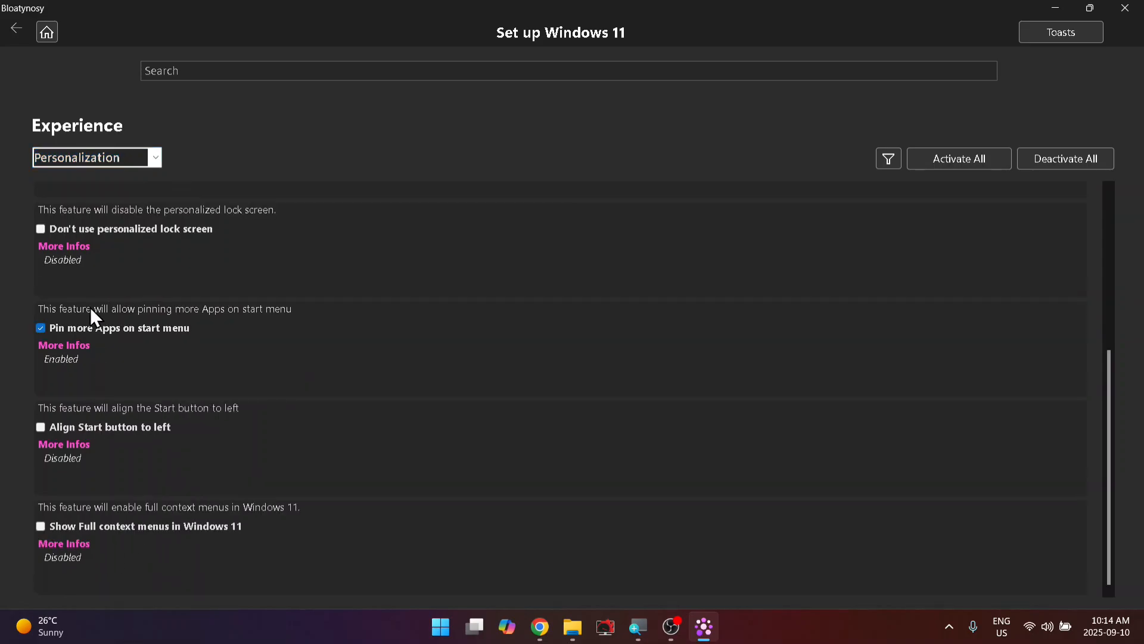
{"action": "left_click", "coordinate": [40, 427]}
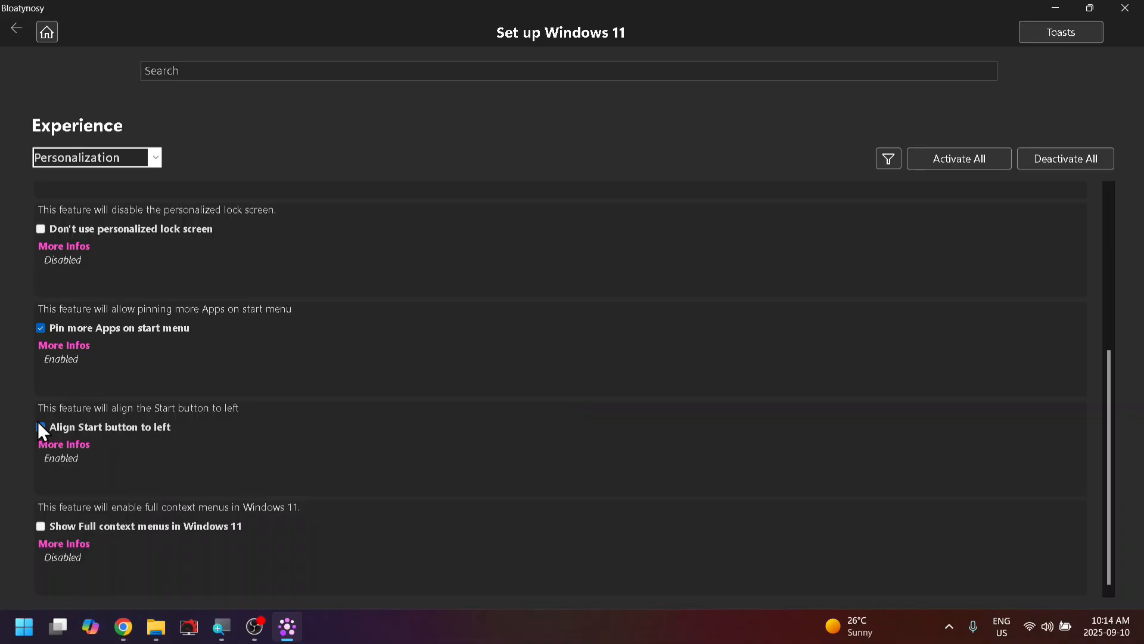
{"action": "left_click", "coordinate": [40, 426]}
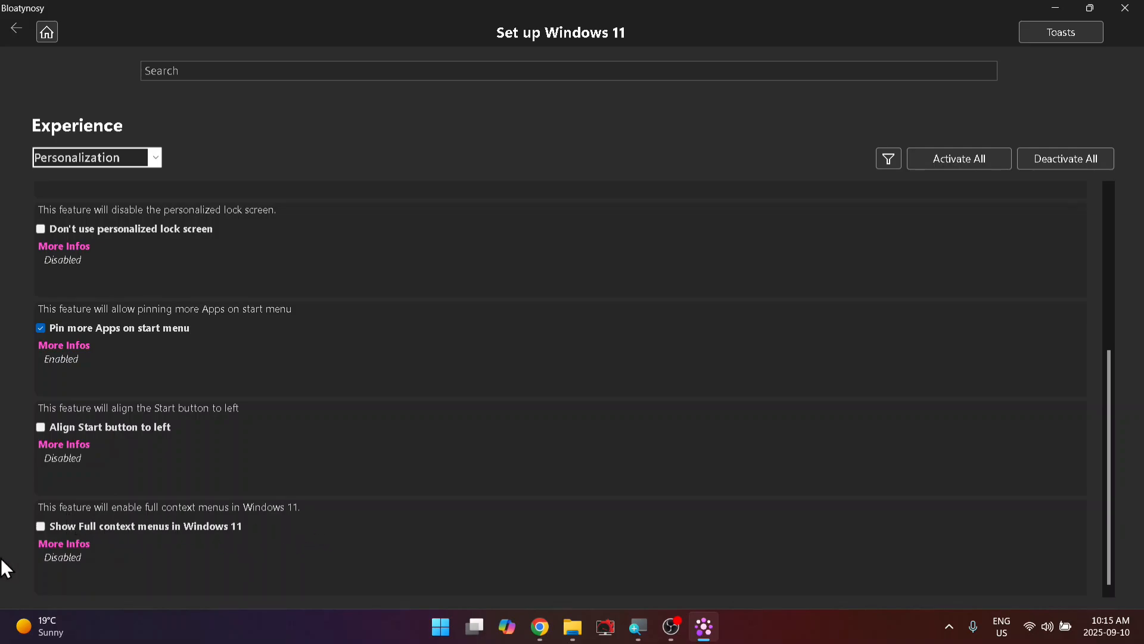
{"action": "left_click", "coordinate": [40, 527]}
Filter the Experience settings by AI and enable "Don't Show Copilot in Taskbar"
{"action": "scroll", "coordinate": [95, 506], "scroll_direction": "up", "scroll_amount": 5}
{"action": "left_click", "coordinate": [156, 160]}
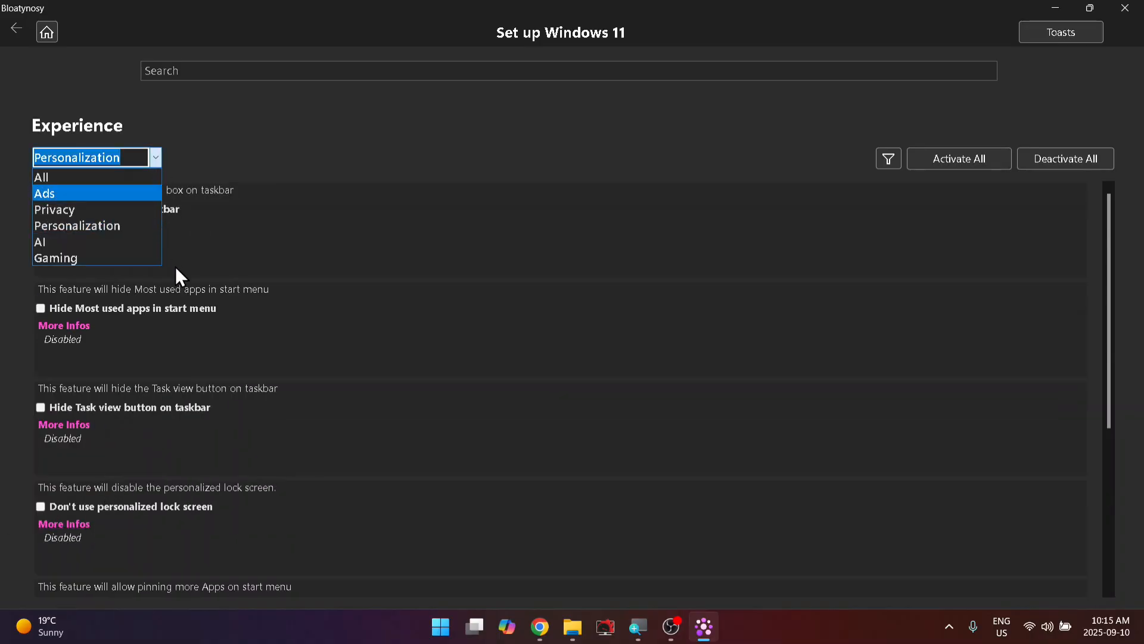
{"action": "left_click", "coordinate": [78, 246]}
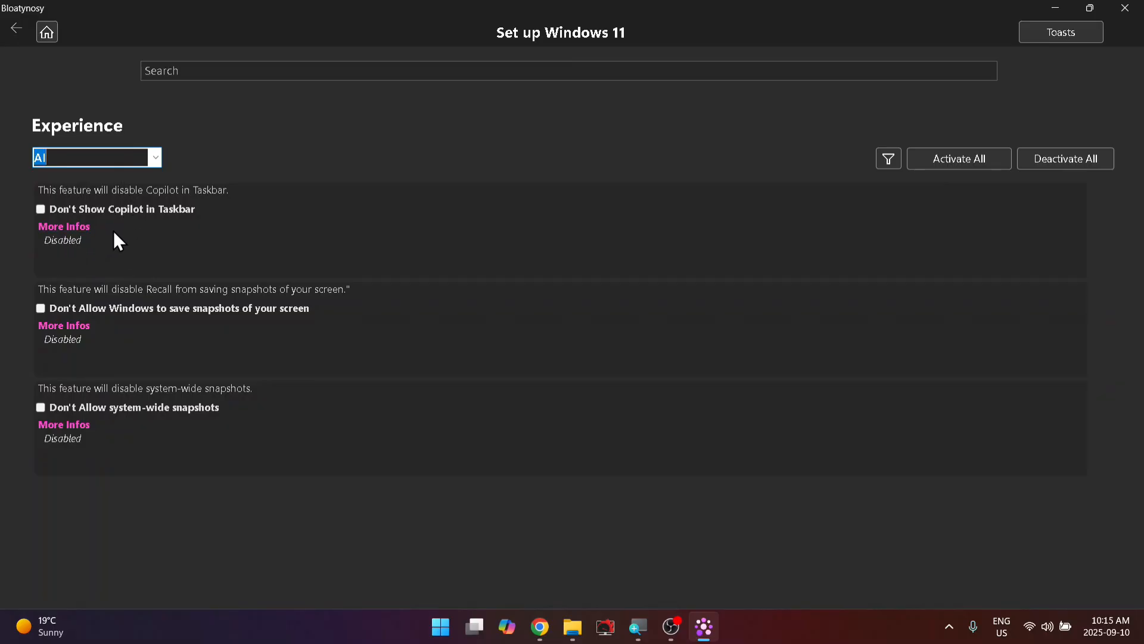
{"action": "left_click", "coordinate": [40, 210]}
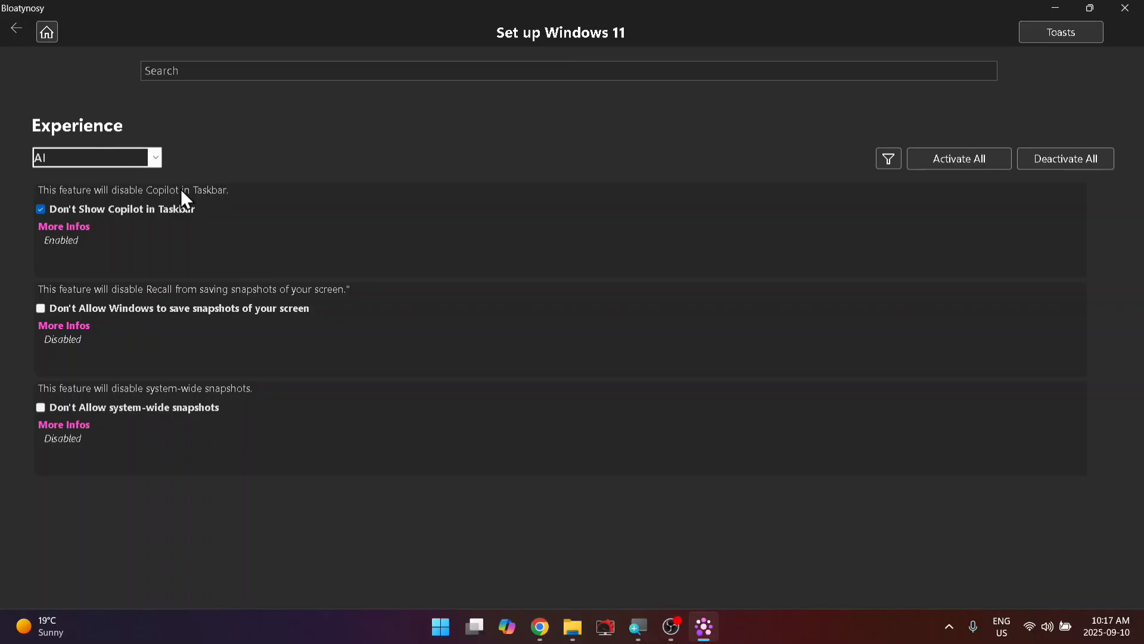
Filter the Experience settings by Gaming and enable "Disable Power Throttling" and "Disable Visual Effects"
{"action": "left_click", "coordinate": [159, 165]}
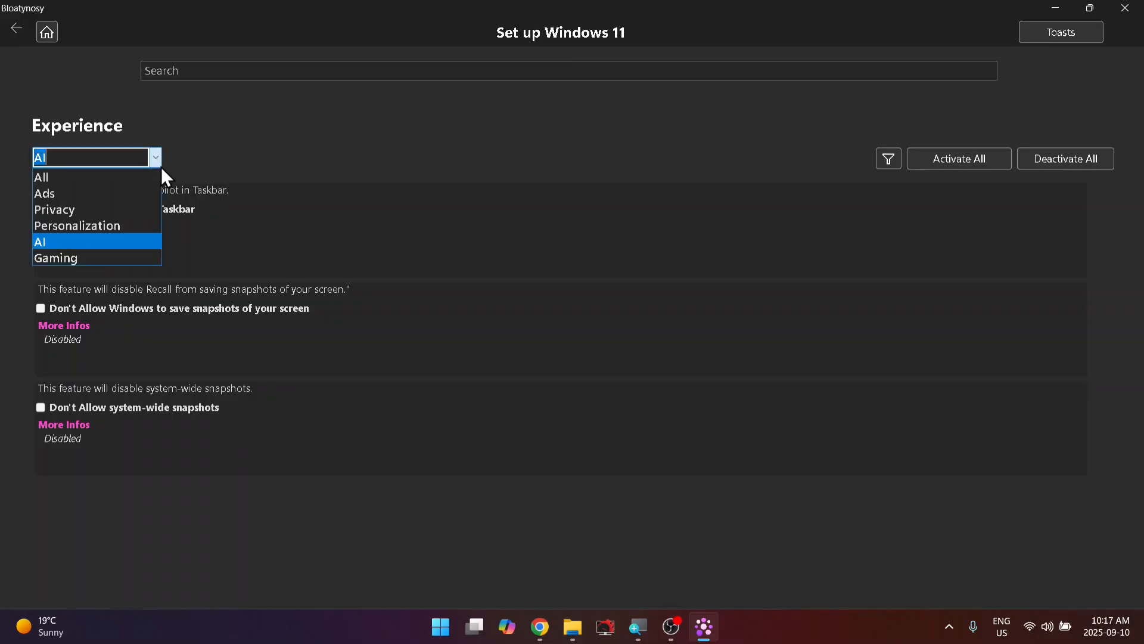
{"action": "left_click", "coordinate": [96, 258]}
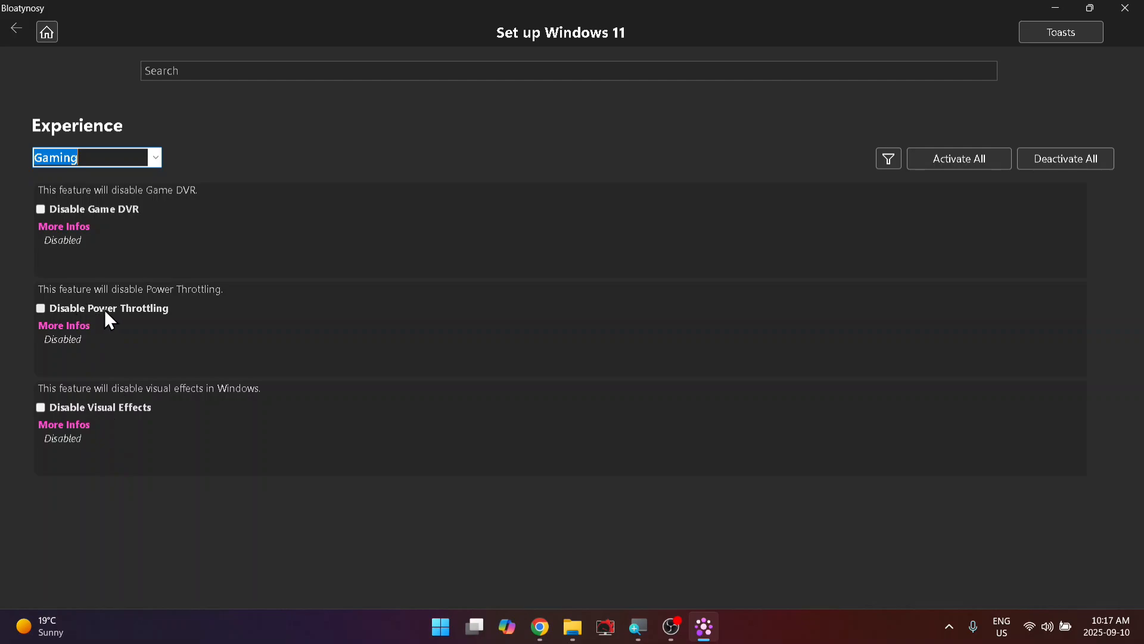
{"action": "left_click", "coordinate": [39, 308]}
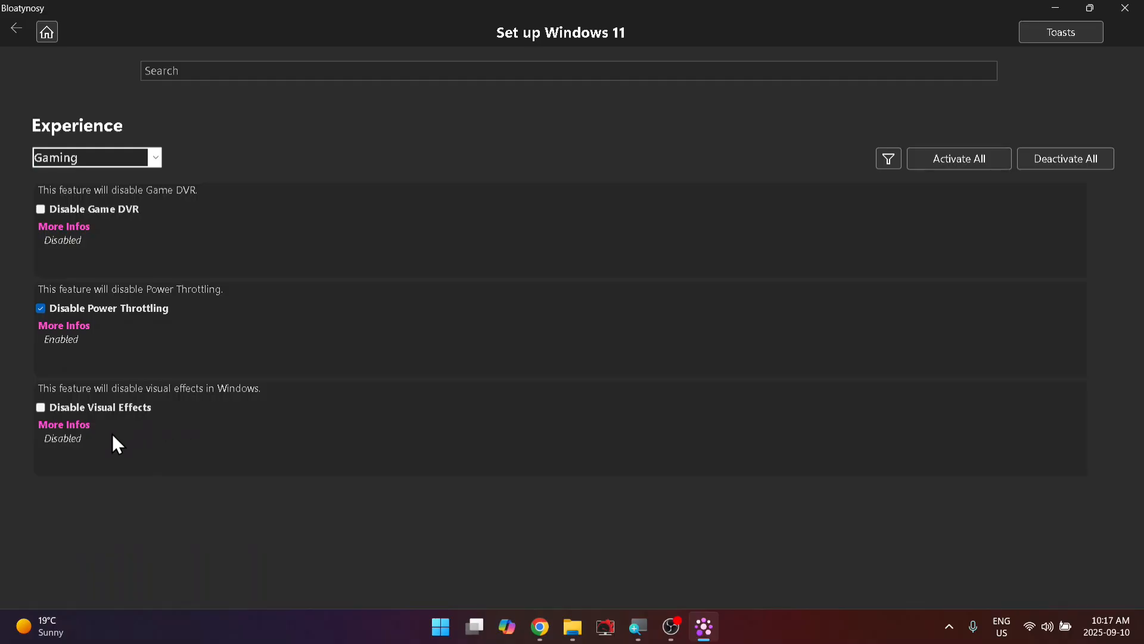
{"action": "left_click", "coordinate": [39, 409]}
{"action": "key", "text": "super"}
{"action": "key", "text": "super"}
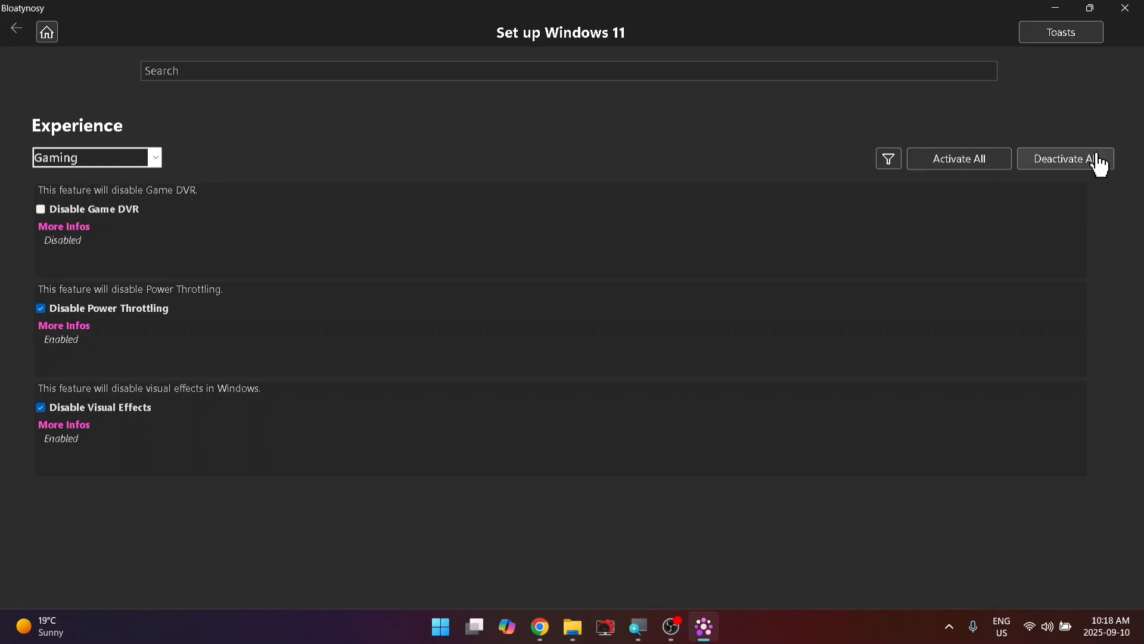
Return to the home page, choose the shortcut for removing pre-installed Windows 11 apps, and open Dumputer
{"action": "left_click", "coordinate": [16, 29]}
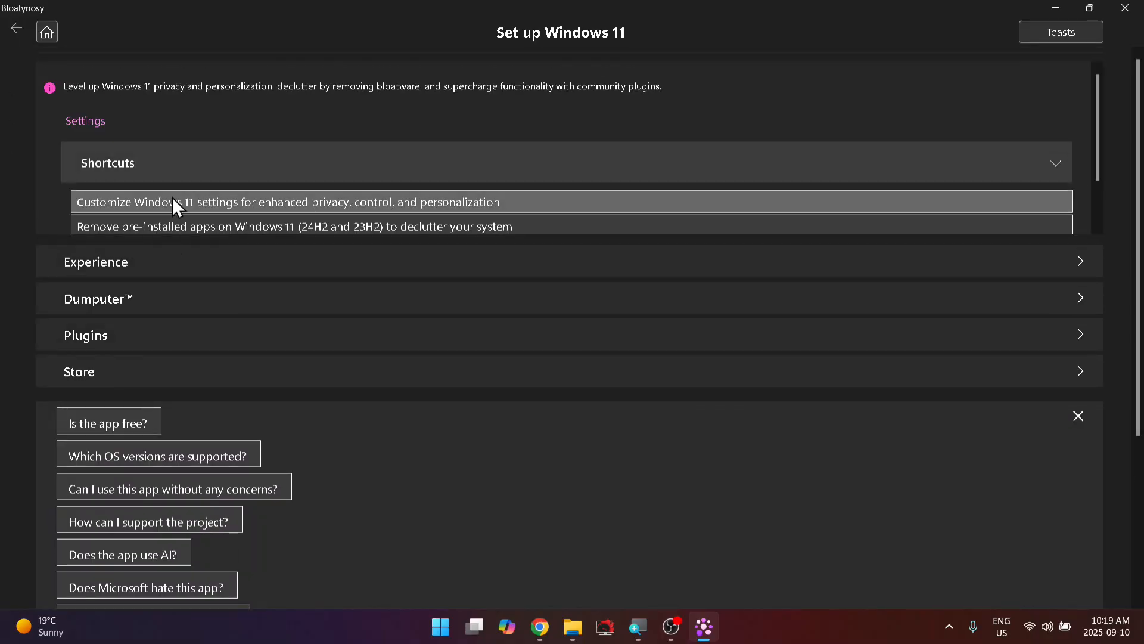
{"action": "scroll", "coordinate": [173, 203], "scroll_direction": "down", "scroll_amount": 2}
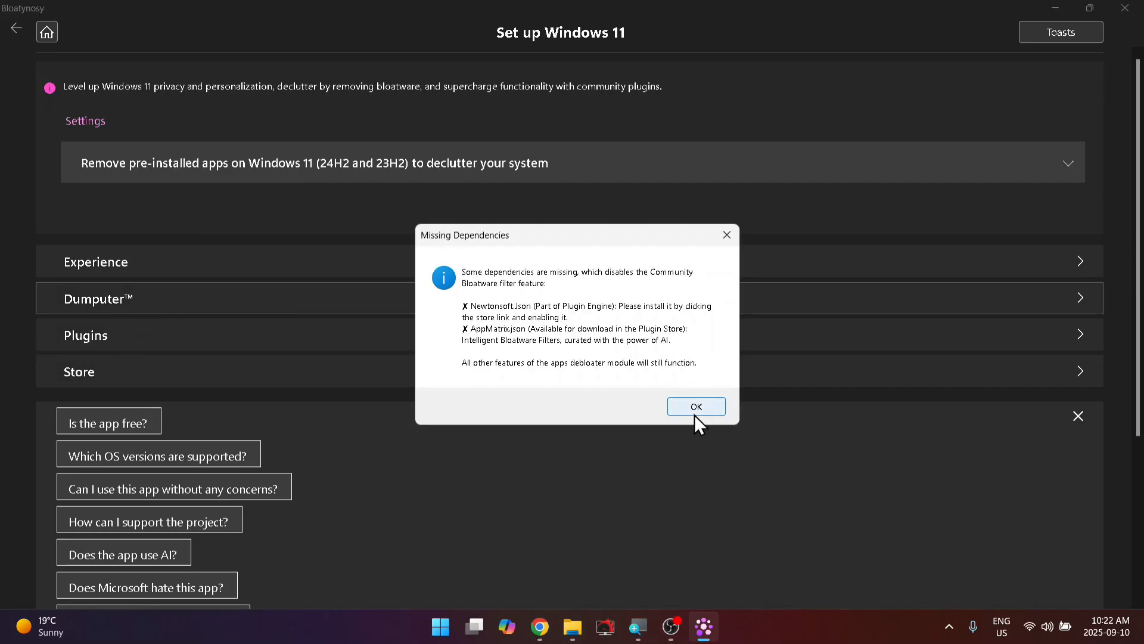
{"action": "left_click", "coordinate": [696, 407]}
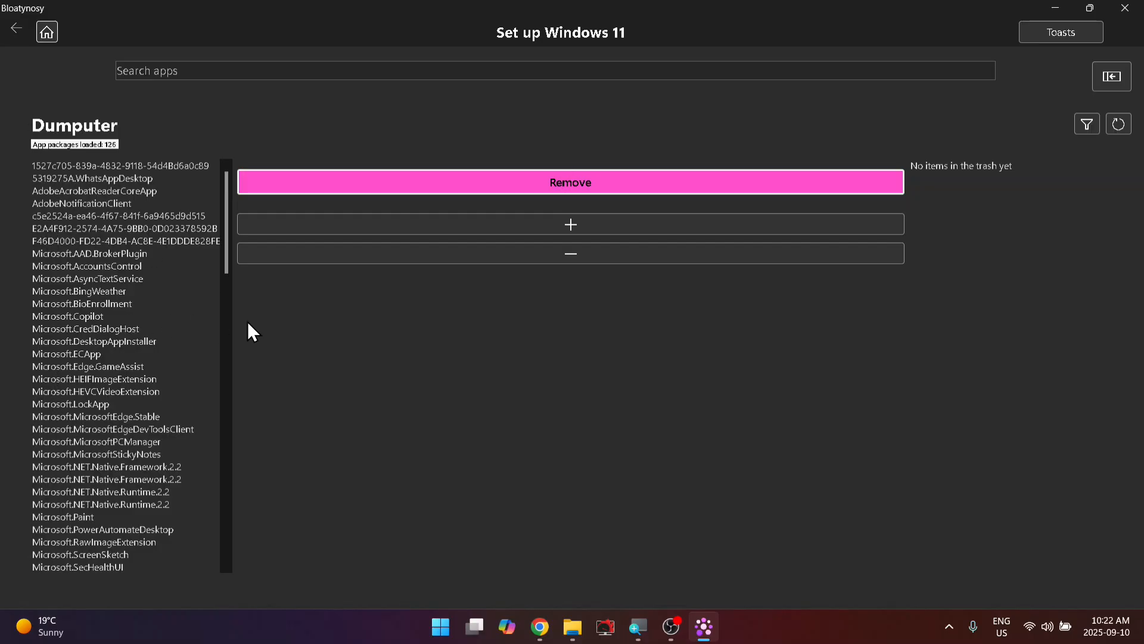
Try multi-selecting app packages at the start of the Dumputer list and deselect the WhatsAppDesktop package
{"action": "left_click", "coordinate": [129, 167]}
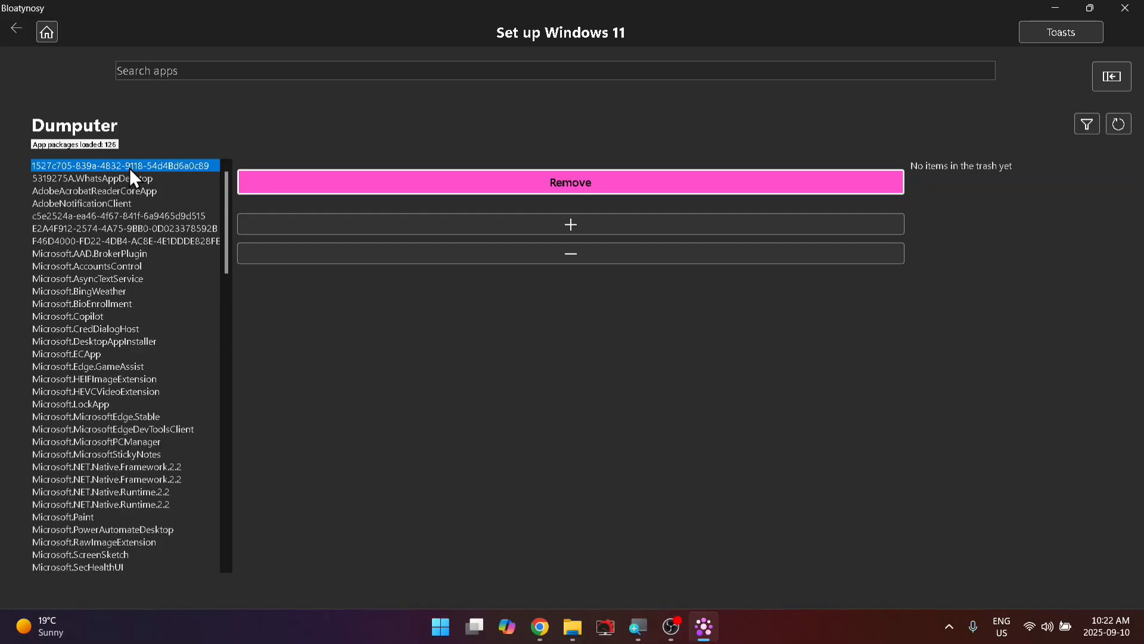
{"action": "left_click", "coordinate": [130, 178]}
{"action": "left_click", "coordinate": [130, 191]}
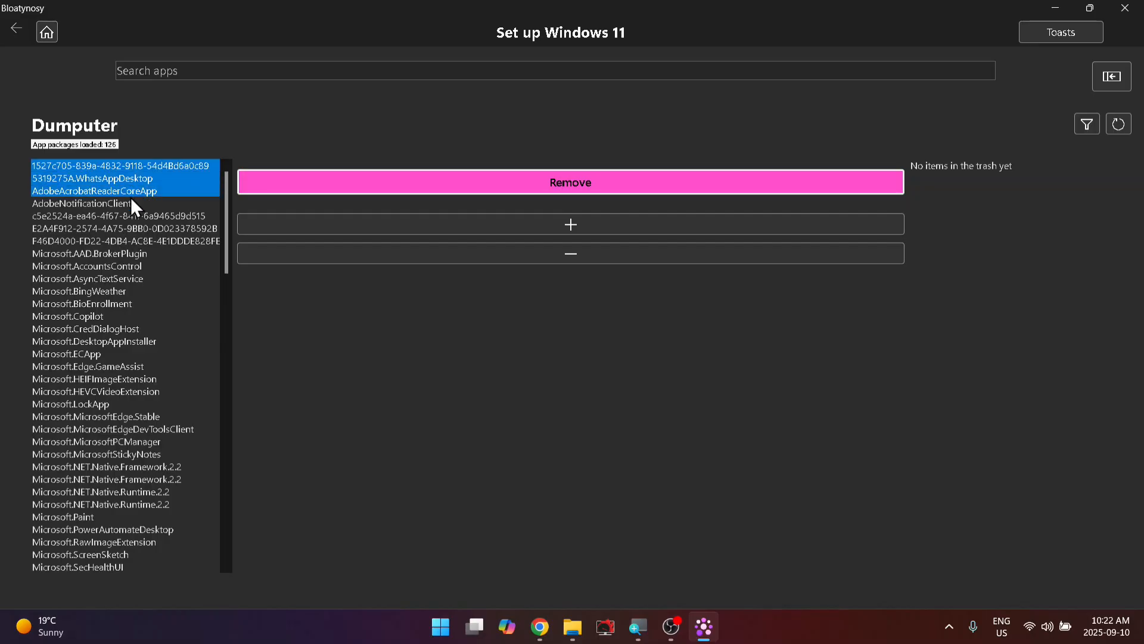
{"action": "left_click", "coordinate": [131, 203]}
{"action": "left_click", "coordinate": [130, 215]}
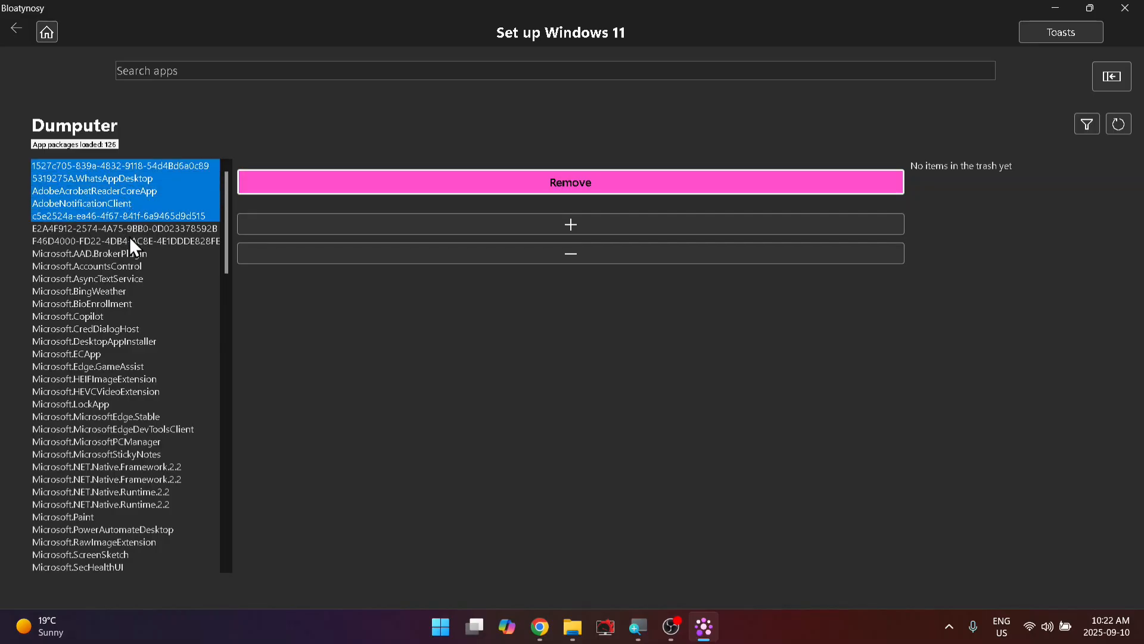
{"action": "left_click", "coordinate": [130, 239]}
{"action": "left_click", "coordinate": [138, 175]}
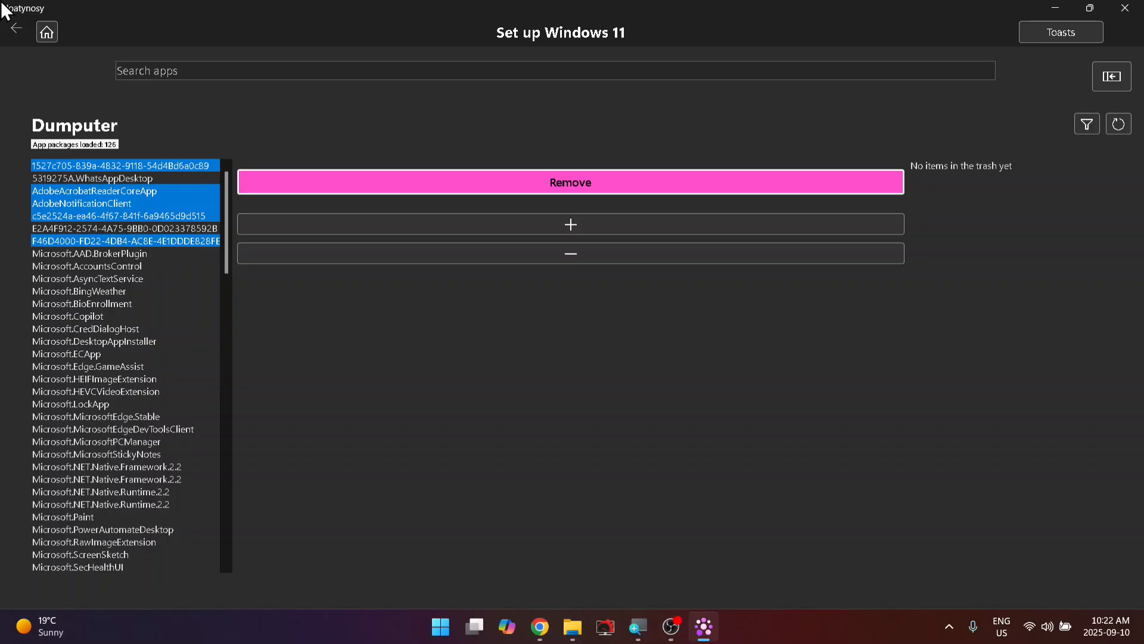
Search the plugin store for "appm", install AppMatrix.json, and reopen Dumputer
{"action": "left_click", "coordinate": [10, 35]}
{"action": "left_click", "coordinate": [127, 331]}
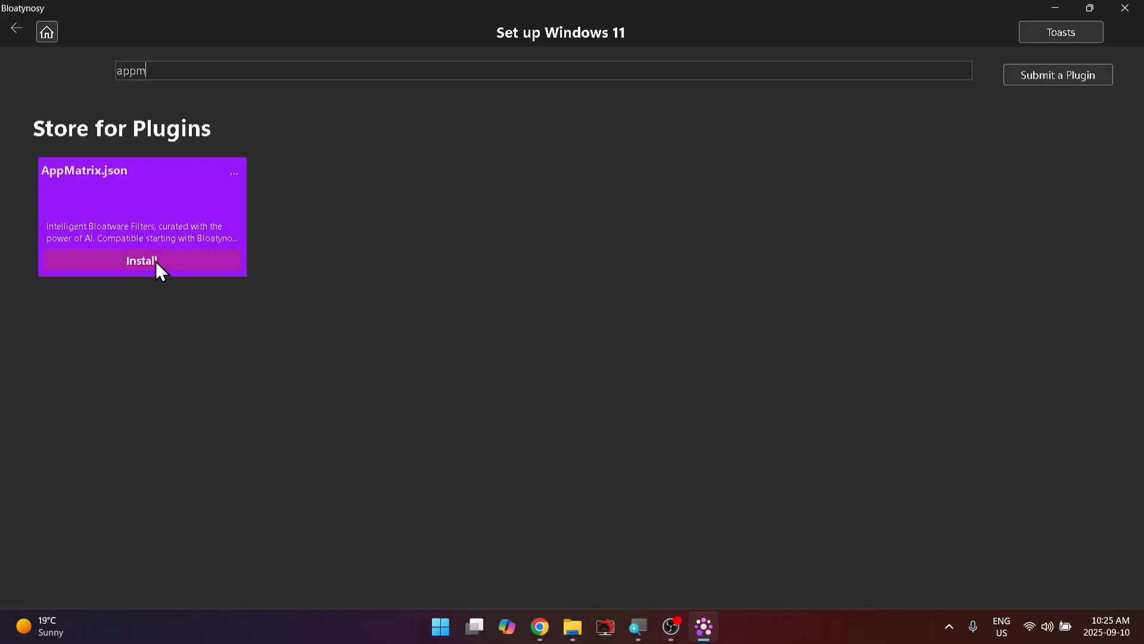
{"action": "left_click", "coordinate": [155, 261]}
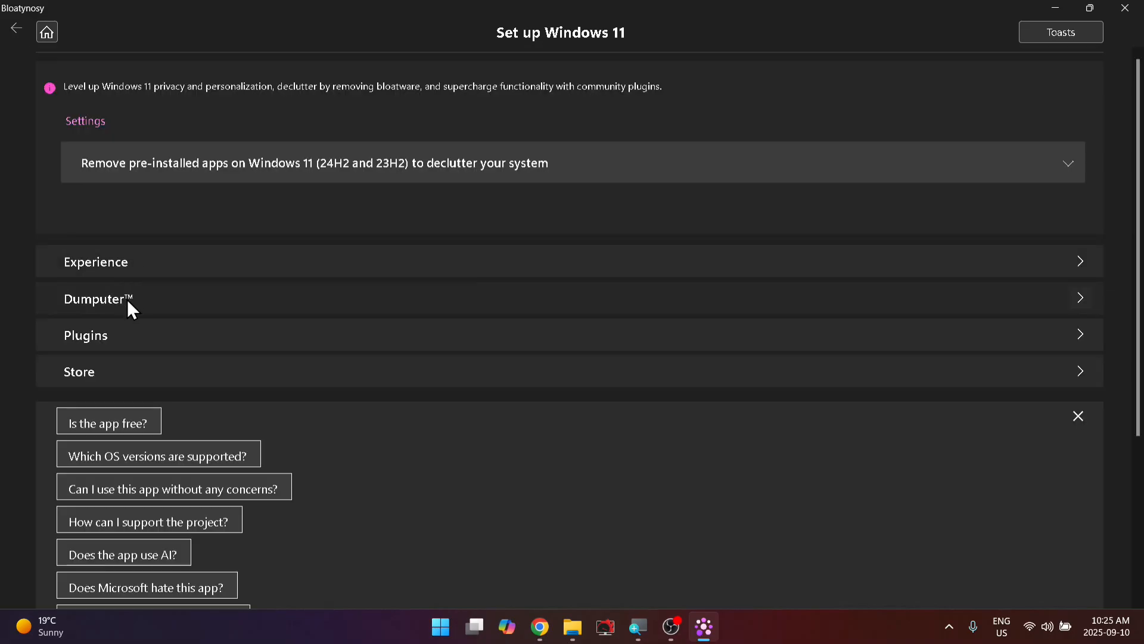
{"action": "left_click", "coordinate": [127, 300]}
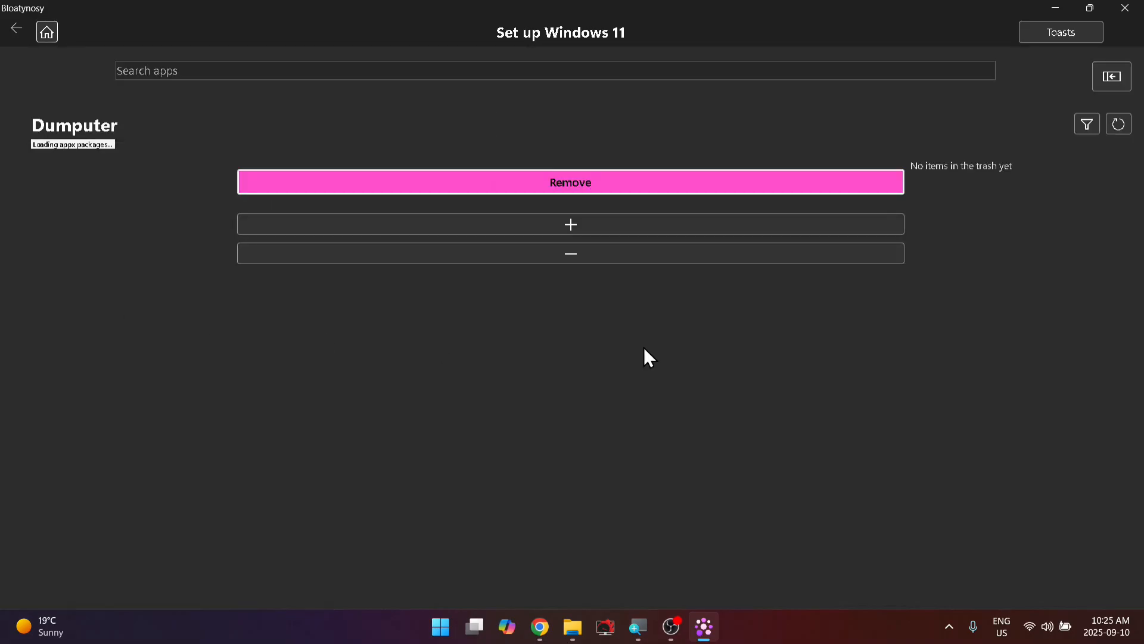